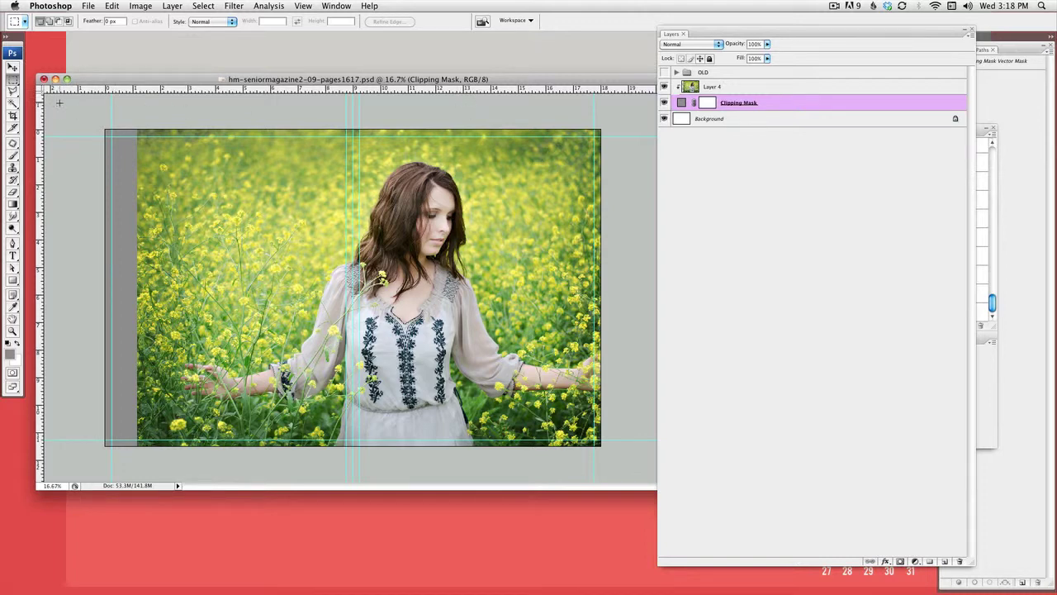
With the Move tool, reset the ruler origin to the image's top-left corner
click(12, 67)
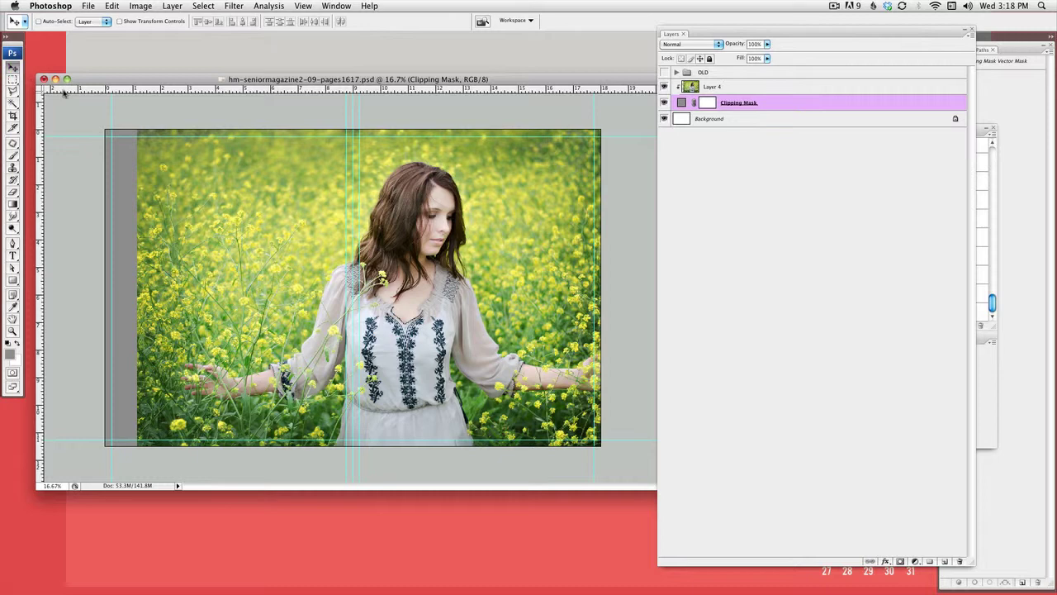
drag(49, 92, 101, 124)
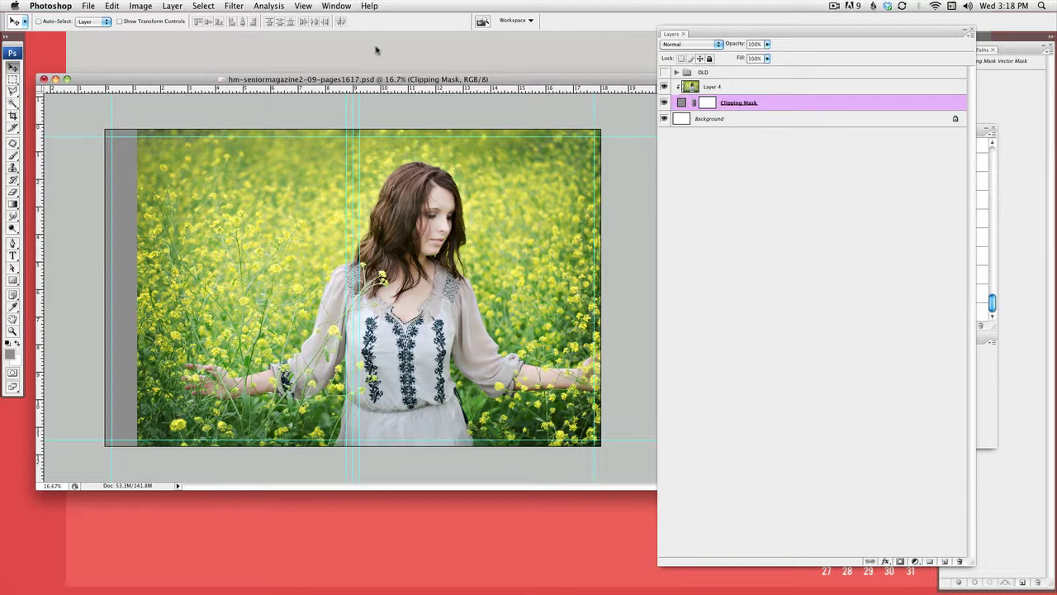
drag(446, 81, 446, 67)
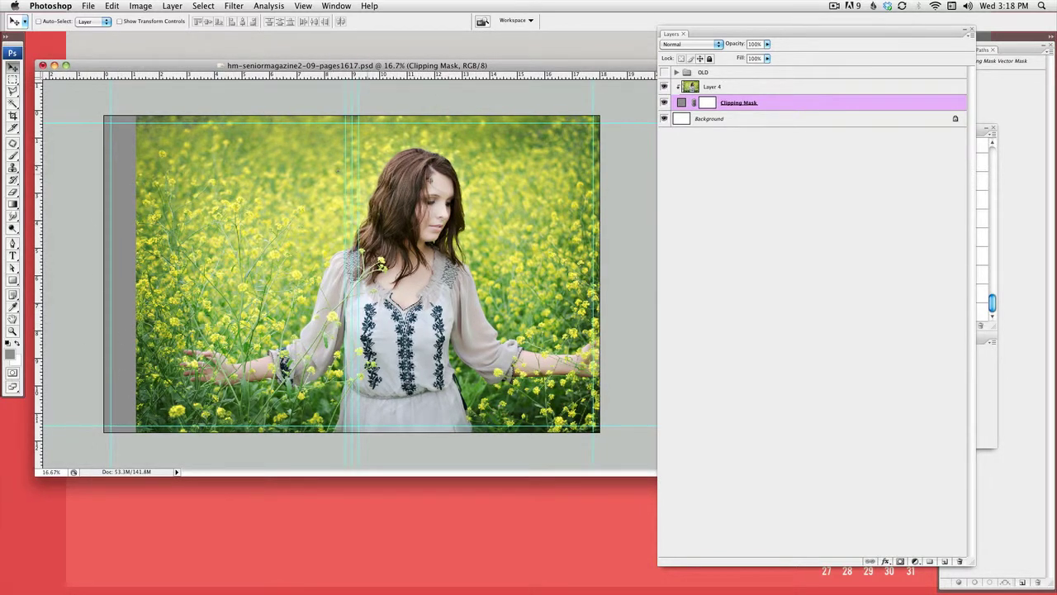
Reposition the Layer 4 flower photo, then marquee a narrow vertical strip down its left edge
click(746, 87)
drag(538, 182, 488, 223)
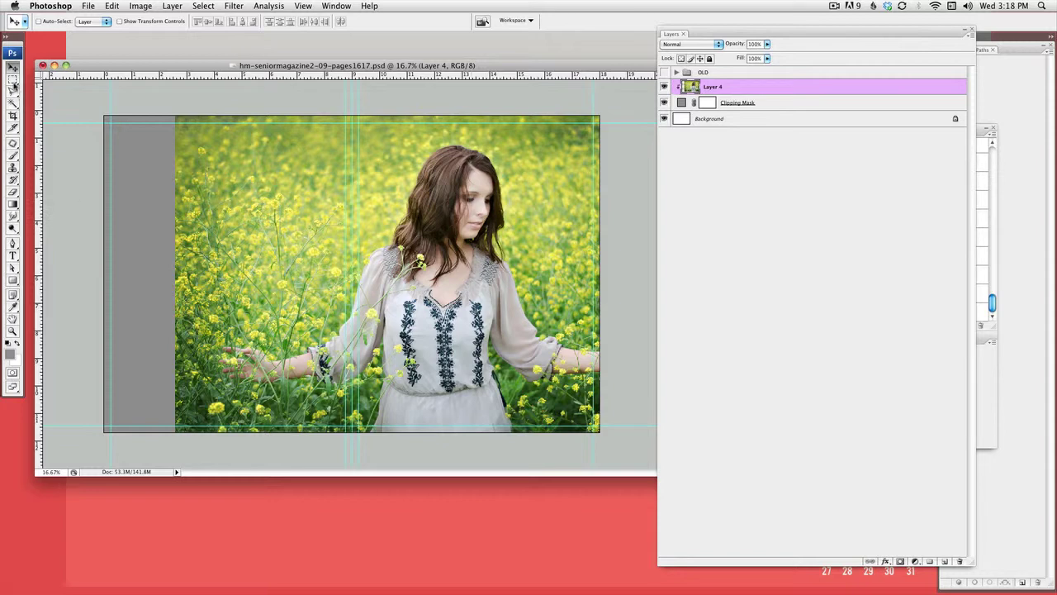
click(14, 81)
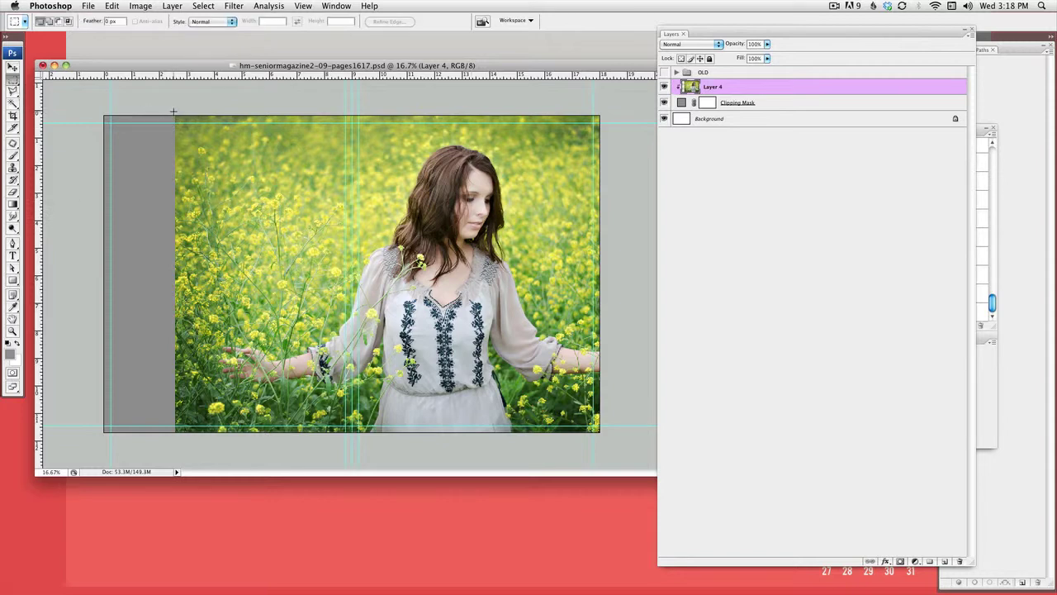
click(16, 83)
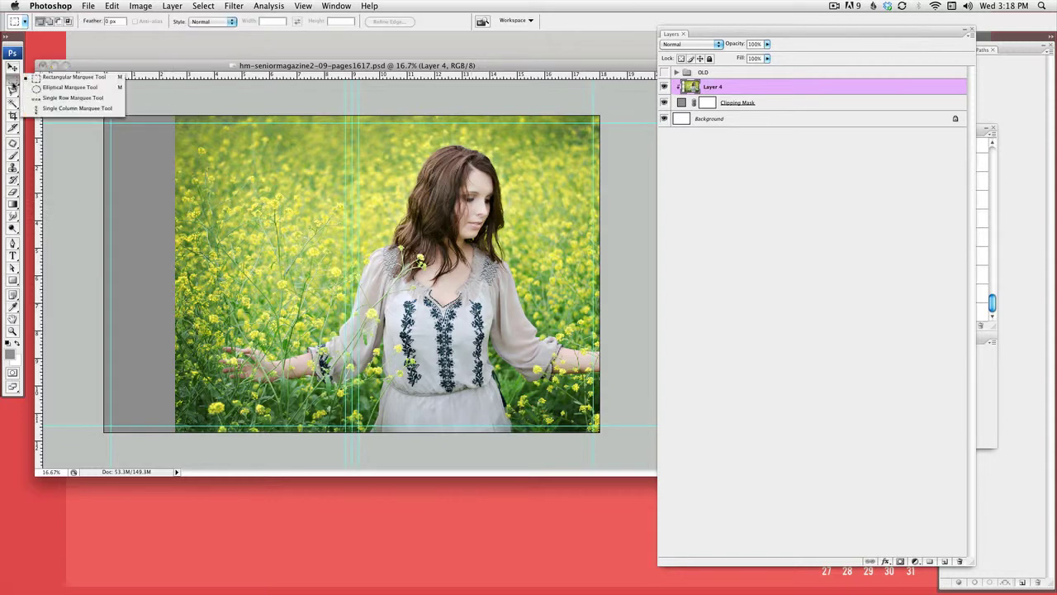
click(61, 79)
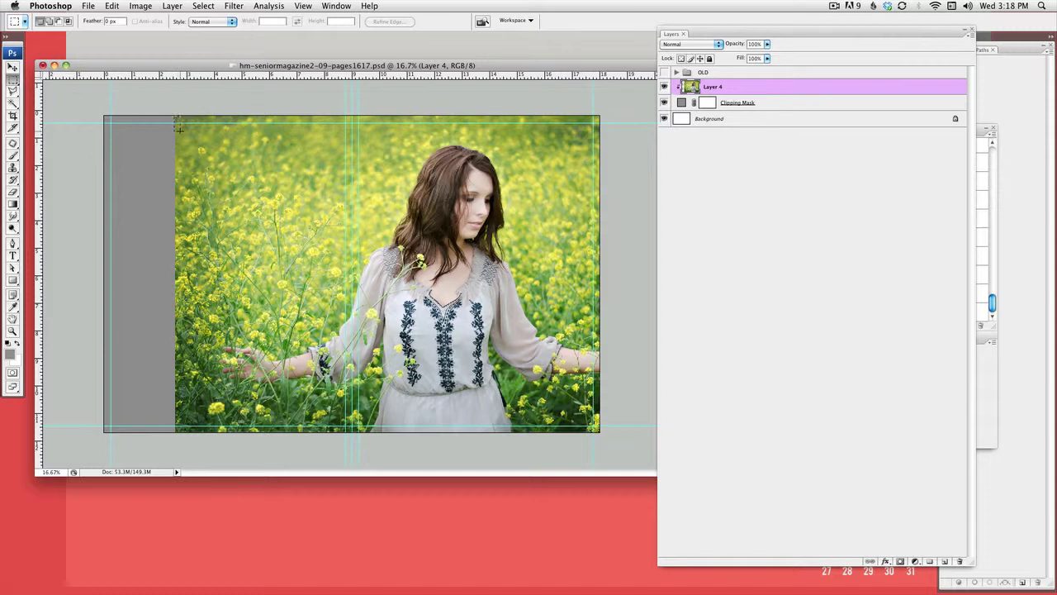
drag(191, 187, 216, 444)
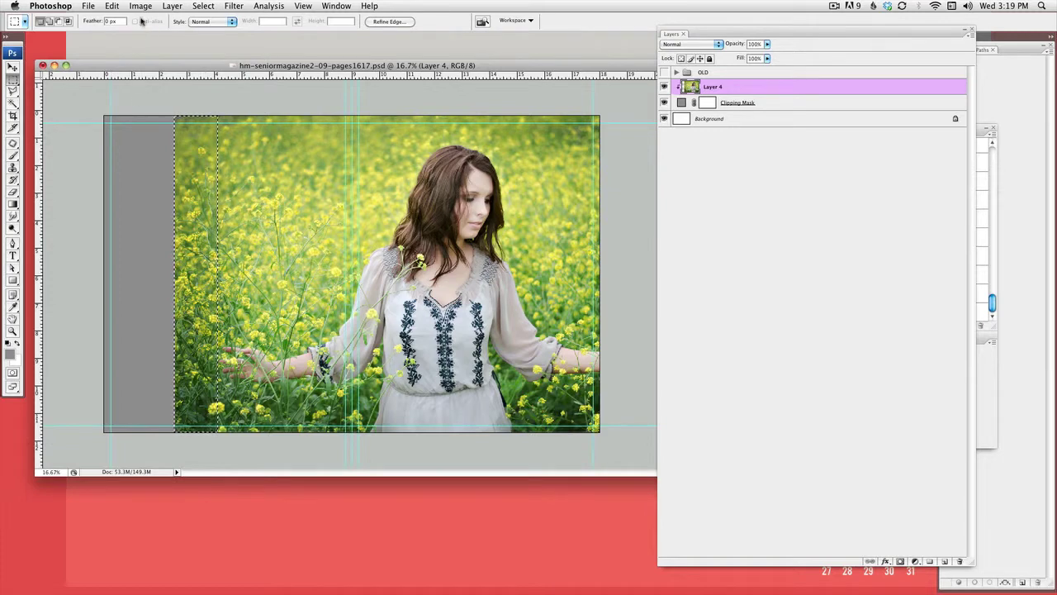
Scale the left-edge strip leftward to 148.1% width, then undo the too-wide stretch
click(112, 5)
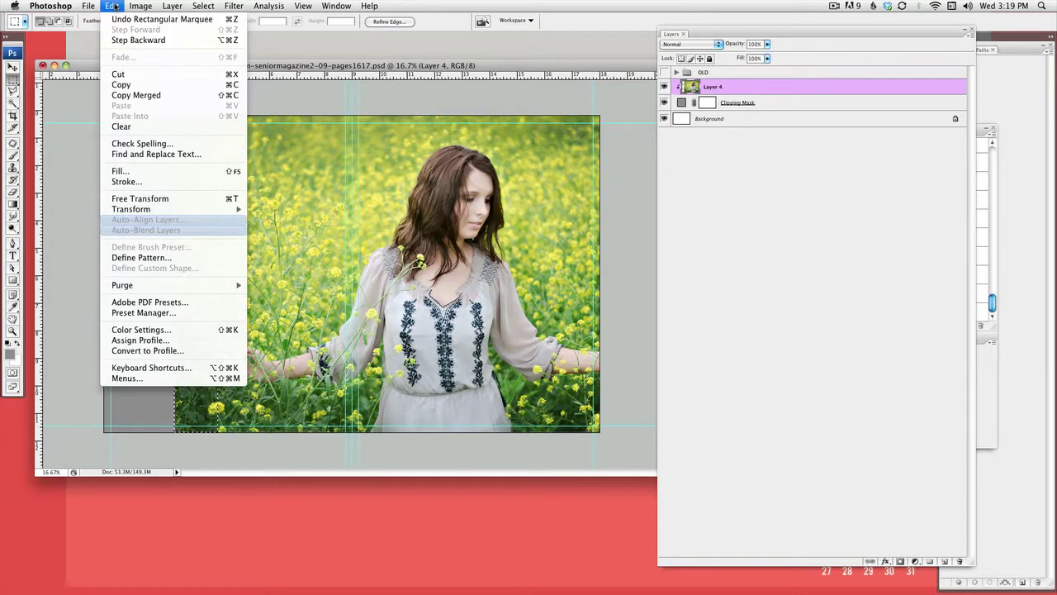
mouse_move(143, 210)
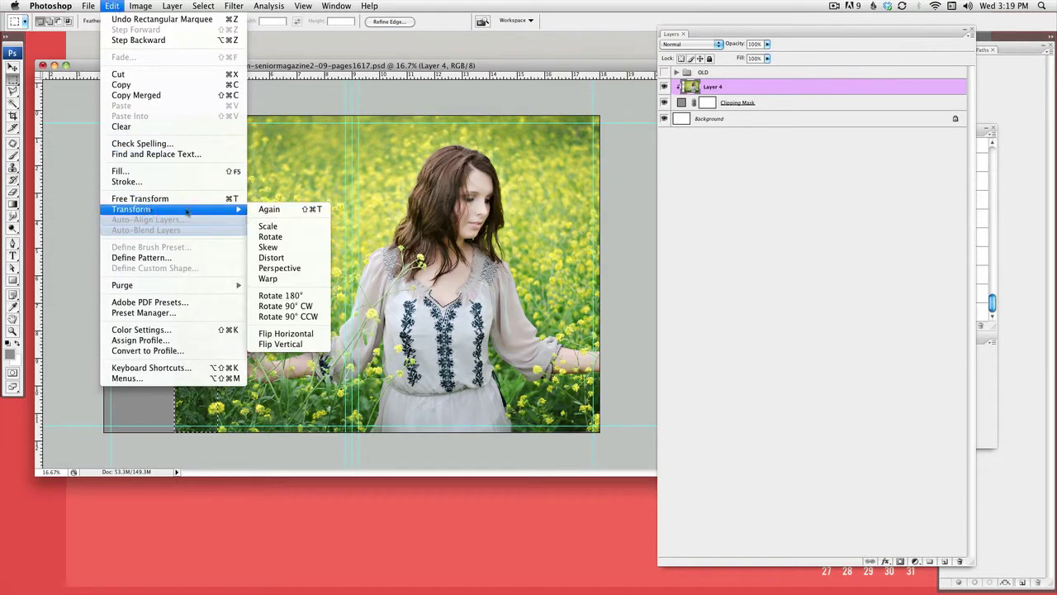
click(269, 226)
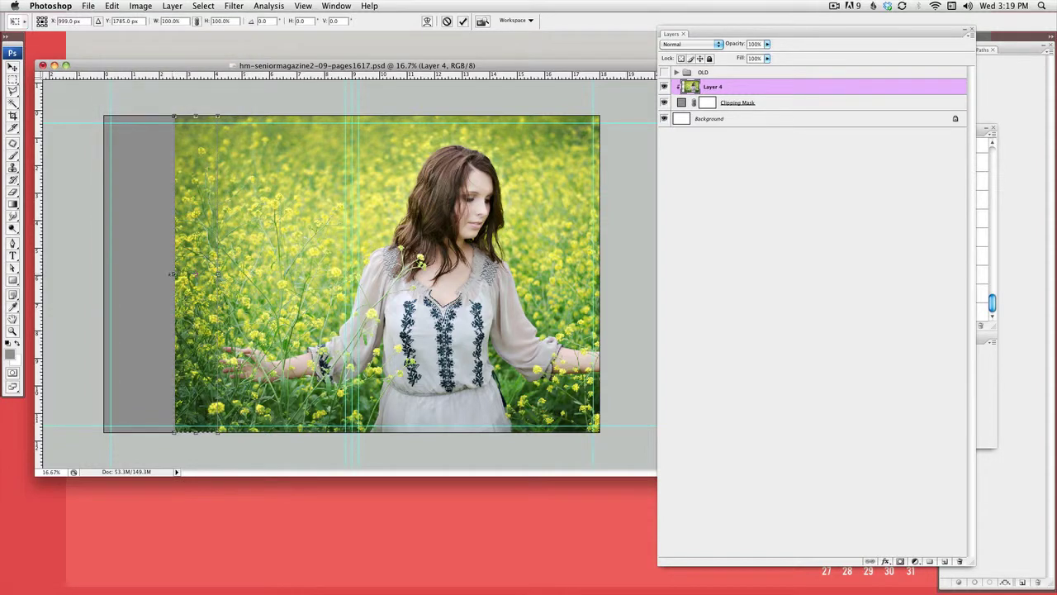
drag(173, 273, 100, 272)
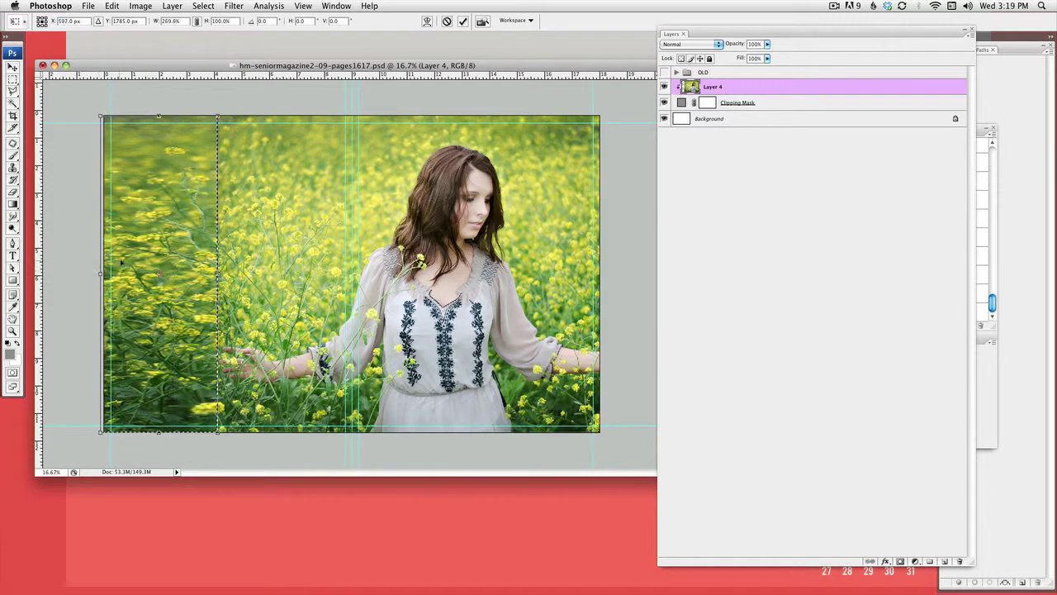
key(Return)
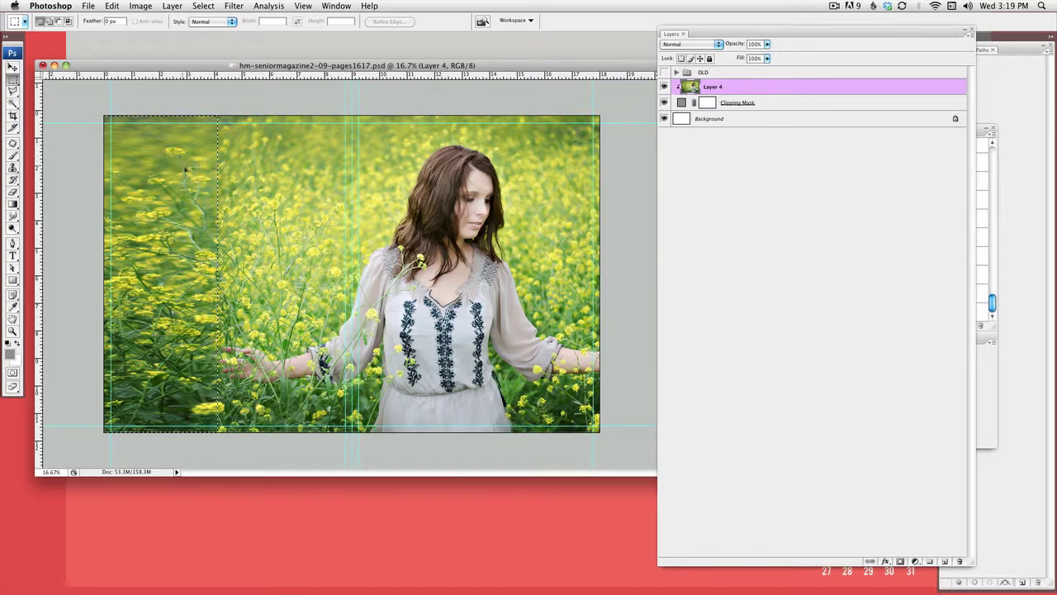
key(Delete)
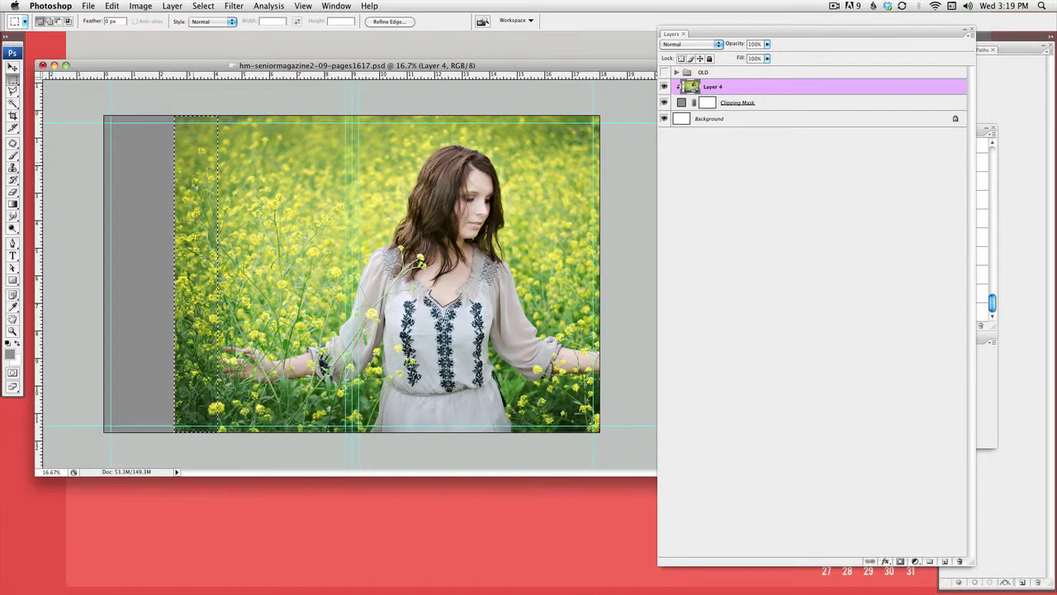
Rescale the strip leftward to 131.6% width and marquee a fresh strip along the left edge
click(112, 6)
mouse_move(149, 209)
click(256, 226)
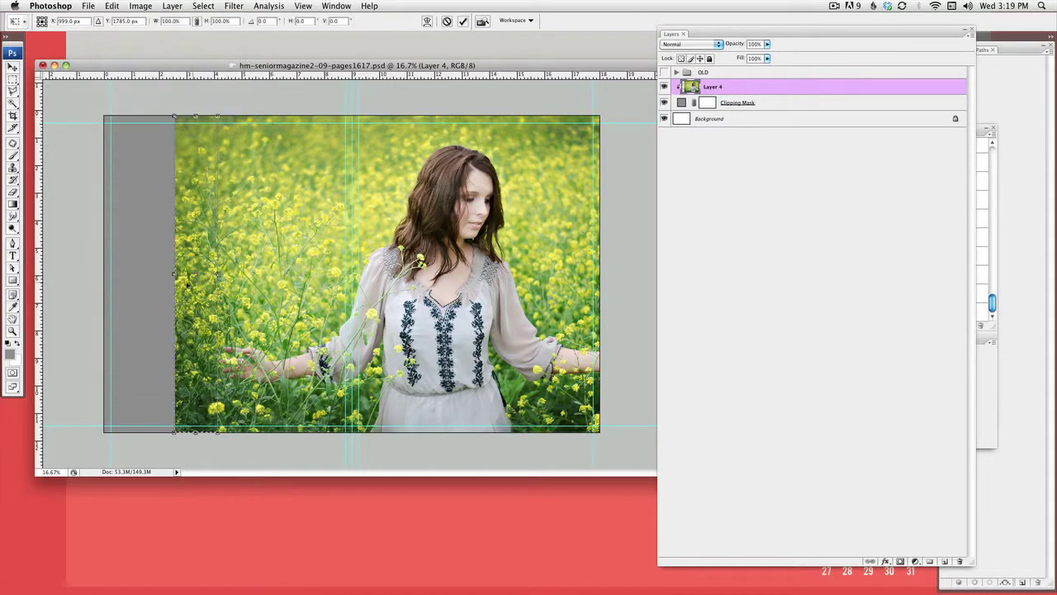
drag(172, 273, 158, 274)
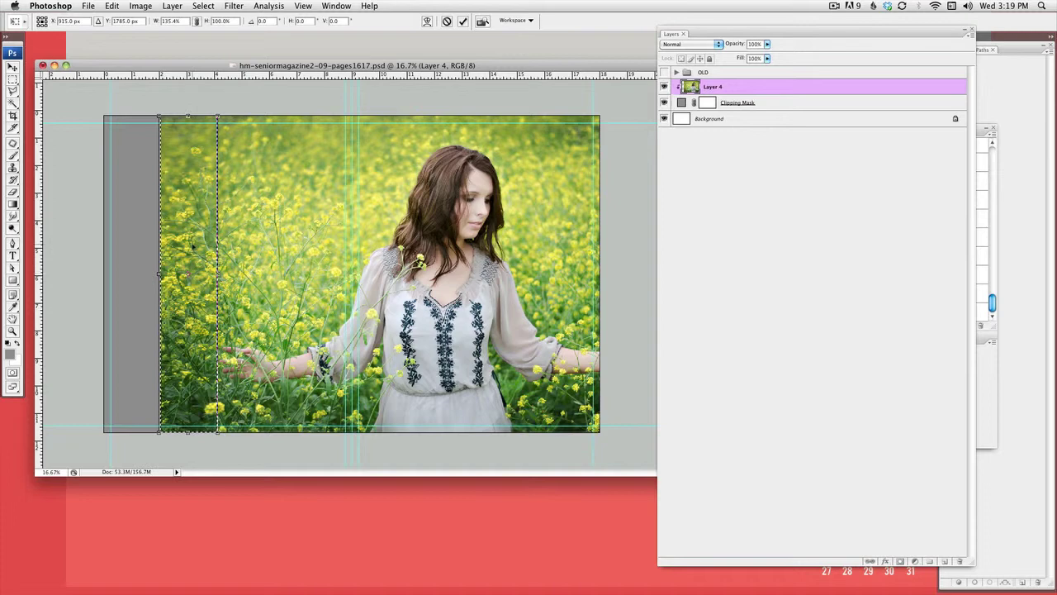
key(Return)
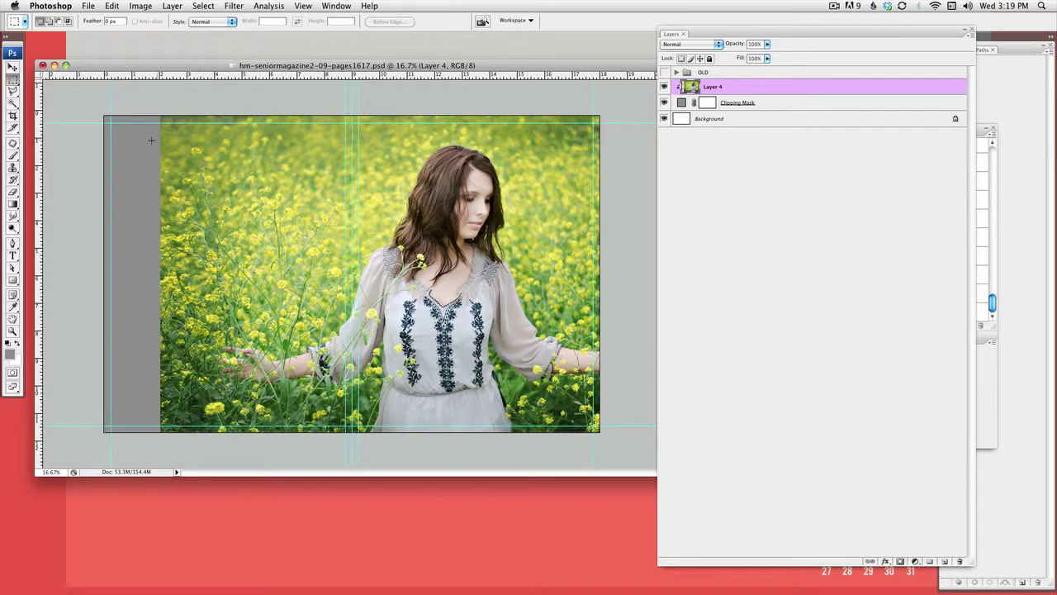
drag(187, 246, 210, 433)
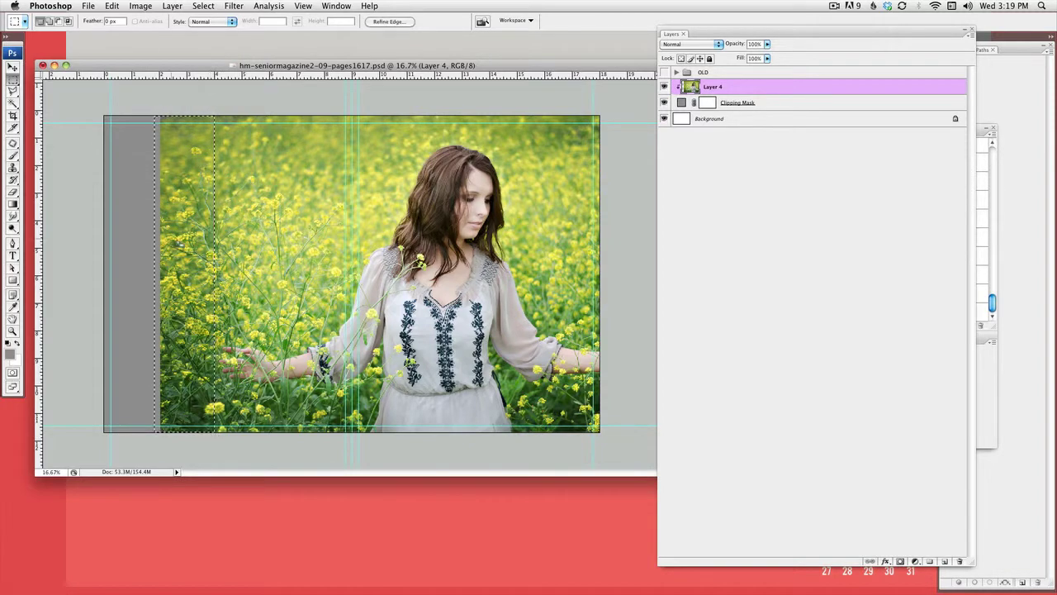
Copy the strip to Layer 5, move it into the left grey gap and stretch it to the page edge
key(ctrl+j)
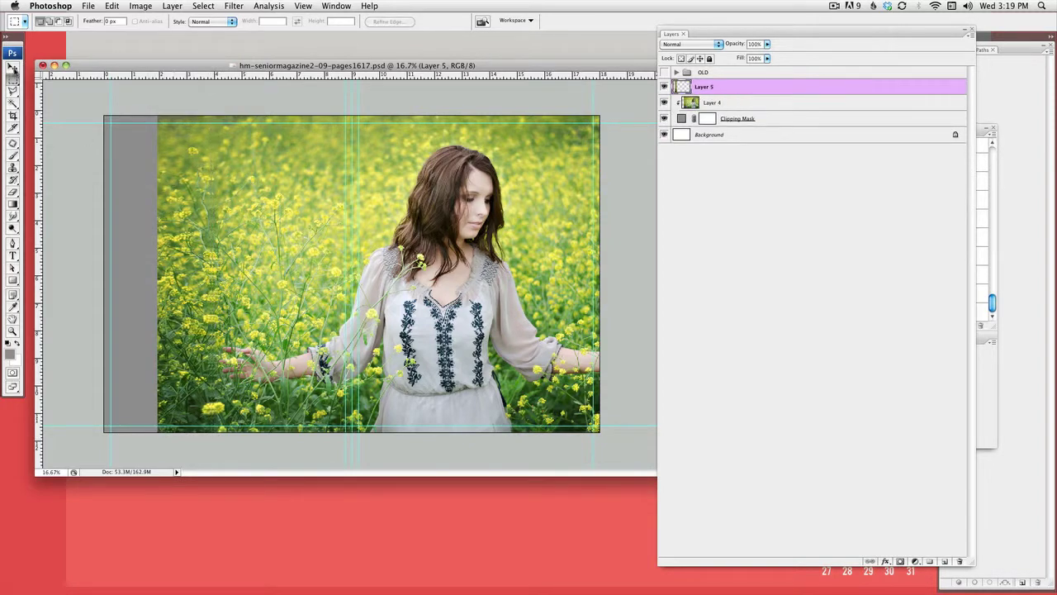
click(12, 68)
drag(194, 197, 124, 175)
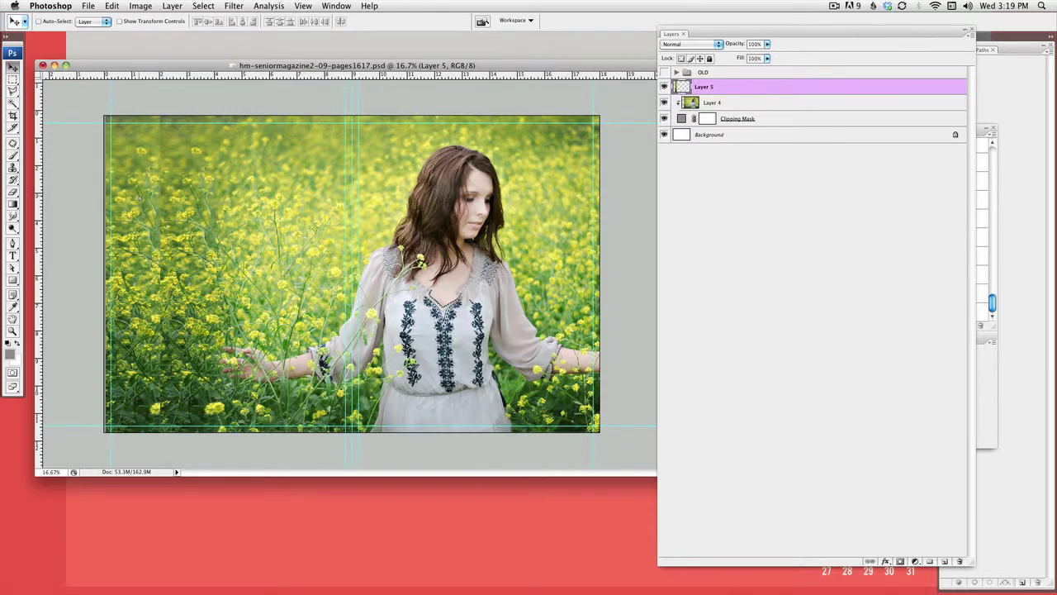
click(111, 5)
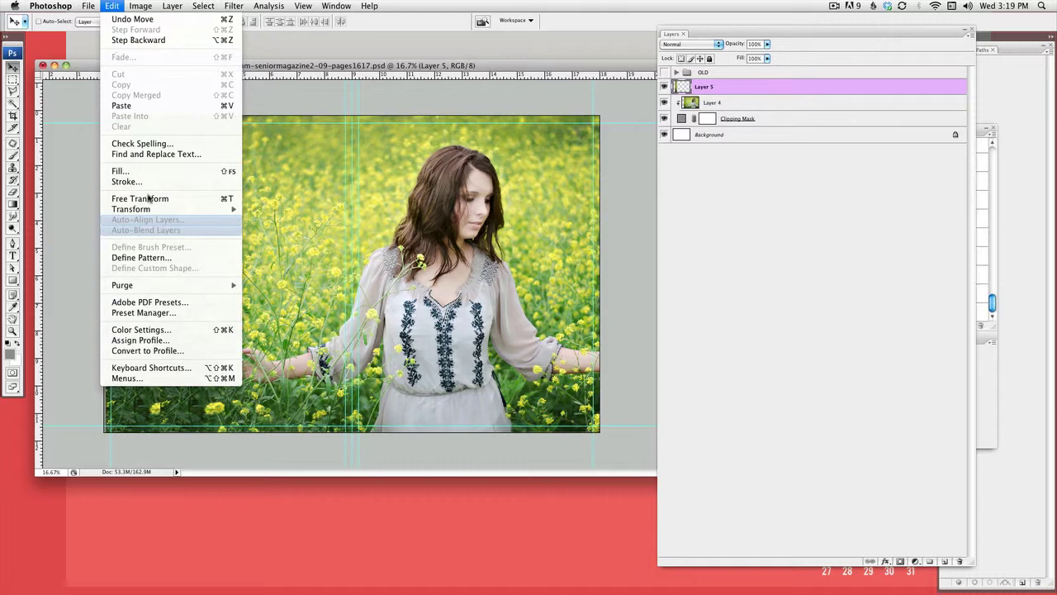
mouse_move(150, 209)
key(Return)
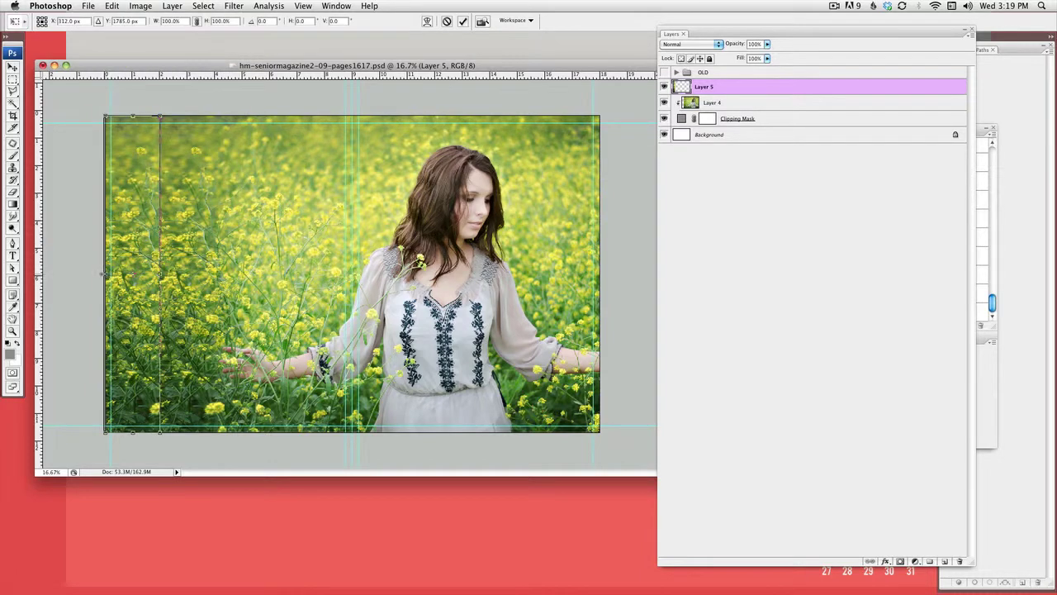
mouse_move(103, 275)
mouse_down()
mouse_move(111, 312)
mouse_move(106, 275)
mouse_up()
key(Return)
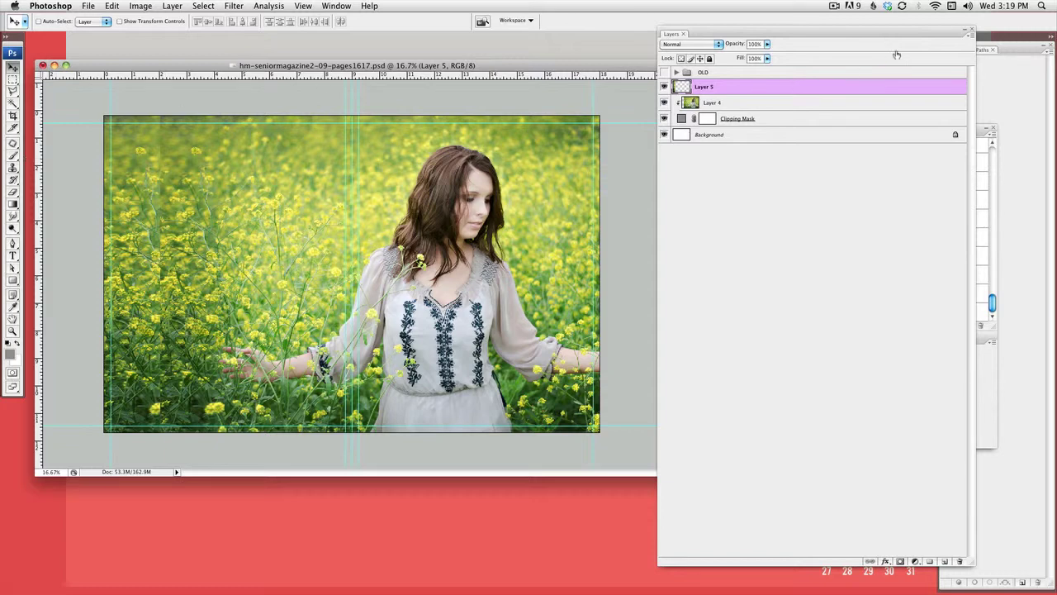
Try selecting Layers 4 and 5 together from the Layers panel, then select Layer 4 alone
click(972, 36)
click(757, 113)
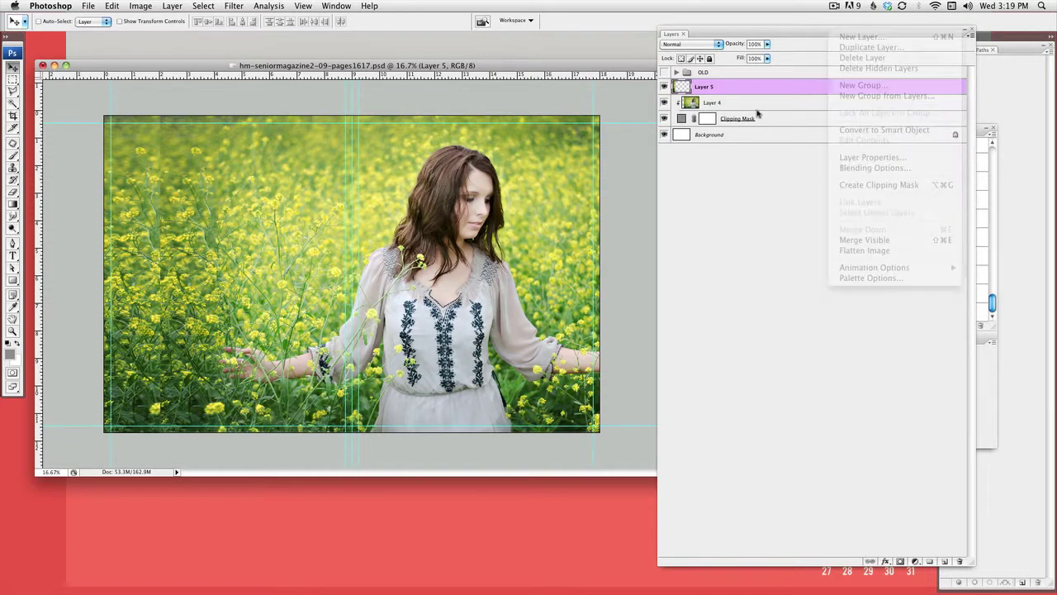
shift+click(756, 105)
click(971, 37)
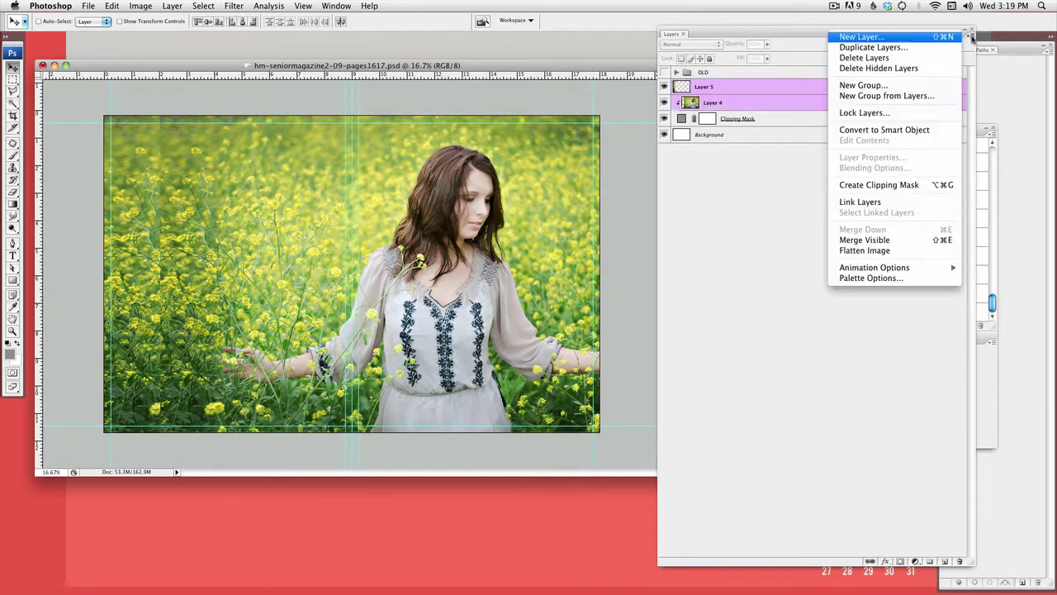
click(754, 193)
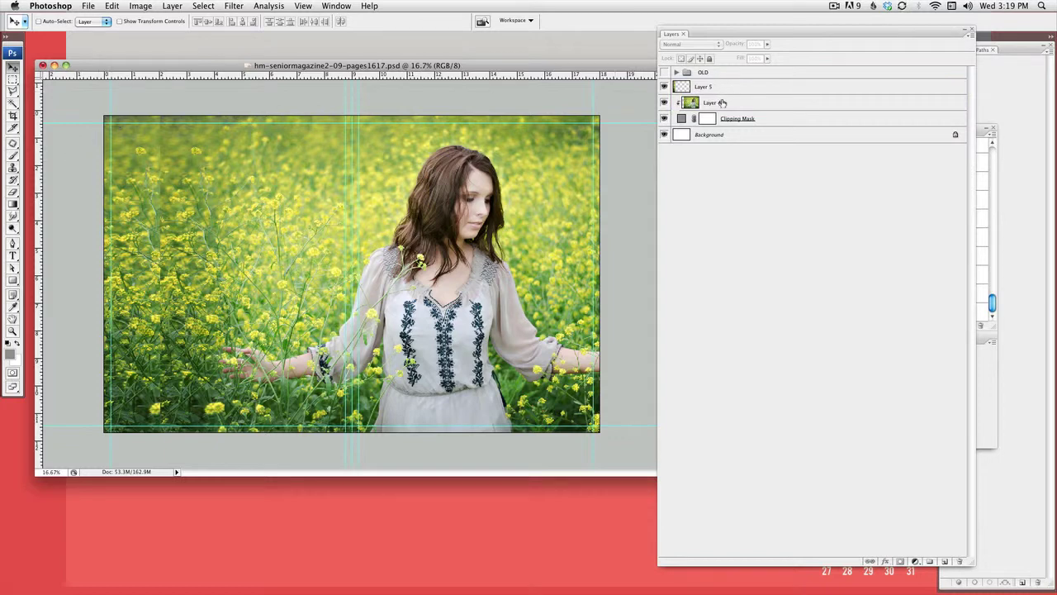
click(723, 103)
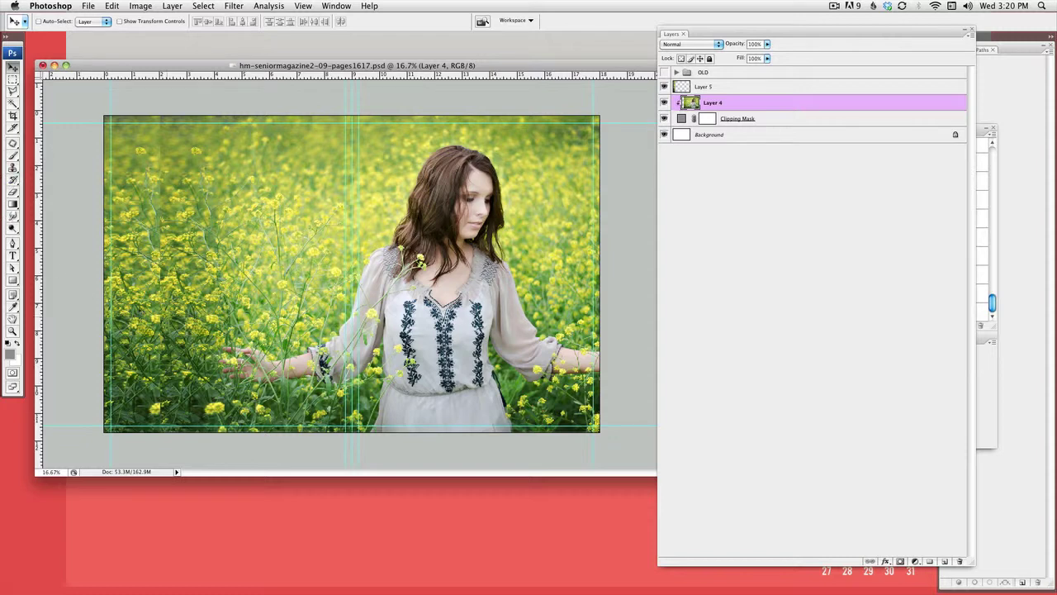
Move Layer 4 above Layer 5 and merge both into a single Layer 4
click(171, 6)
key(Escape)
click(735, 87)
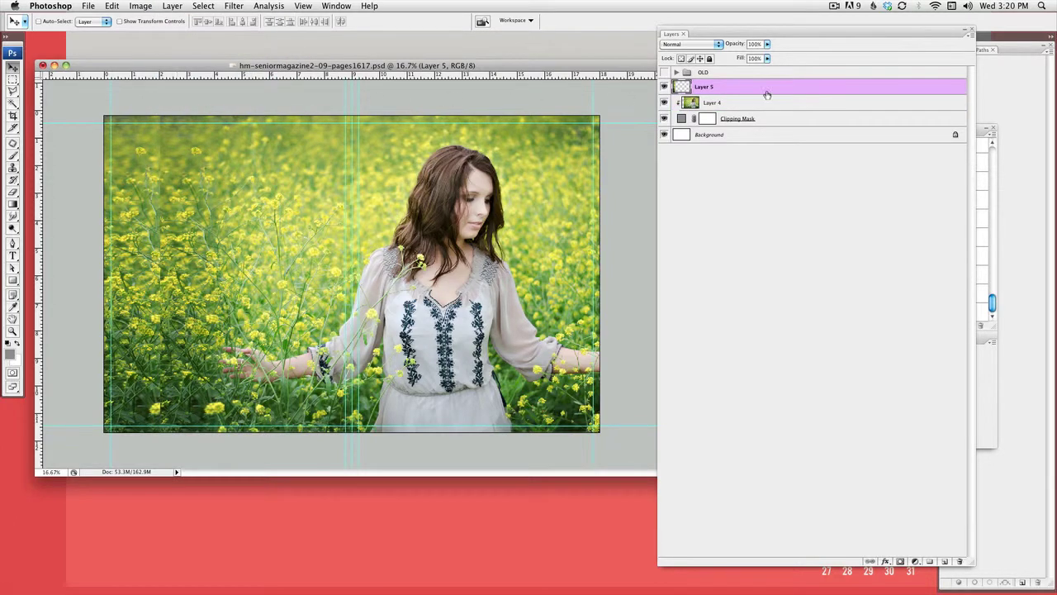
drag(735, 111, 746, 88)
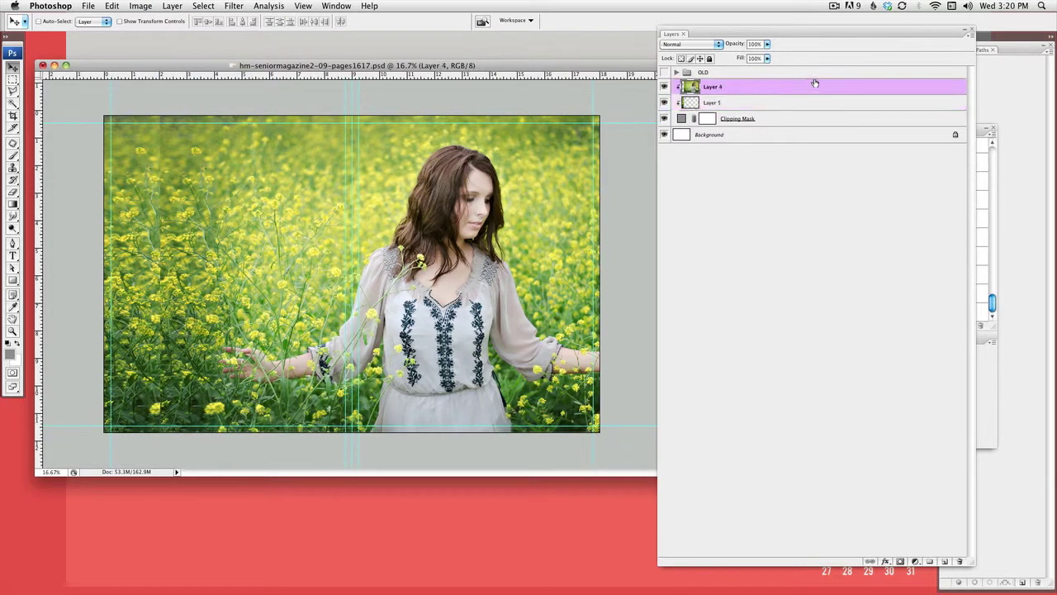
shift+click(888, 103)
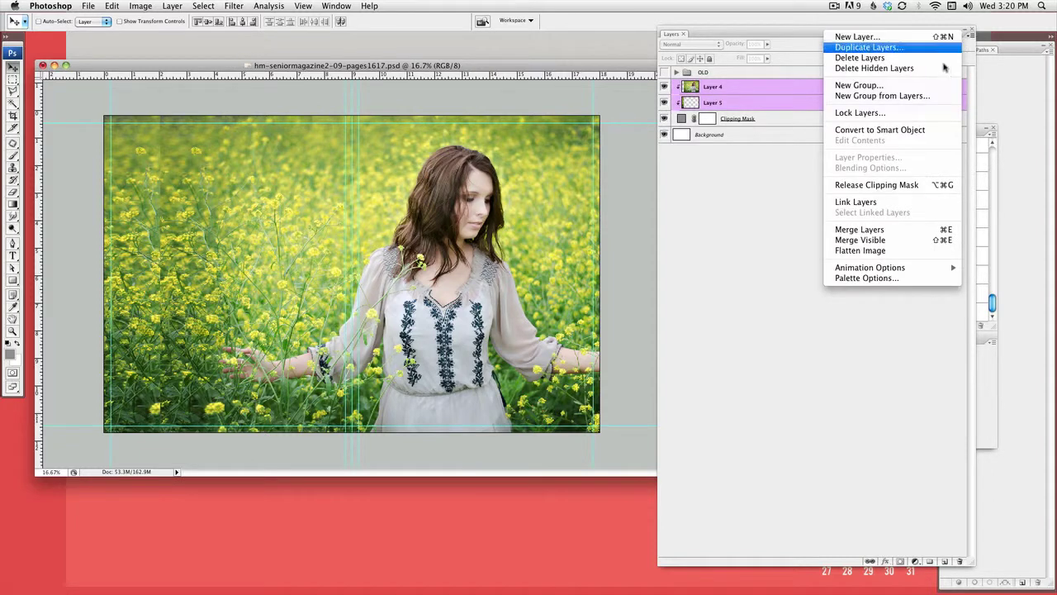
click(972, 37)
click(874, 229)
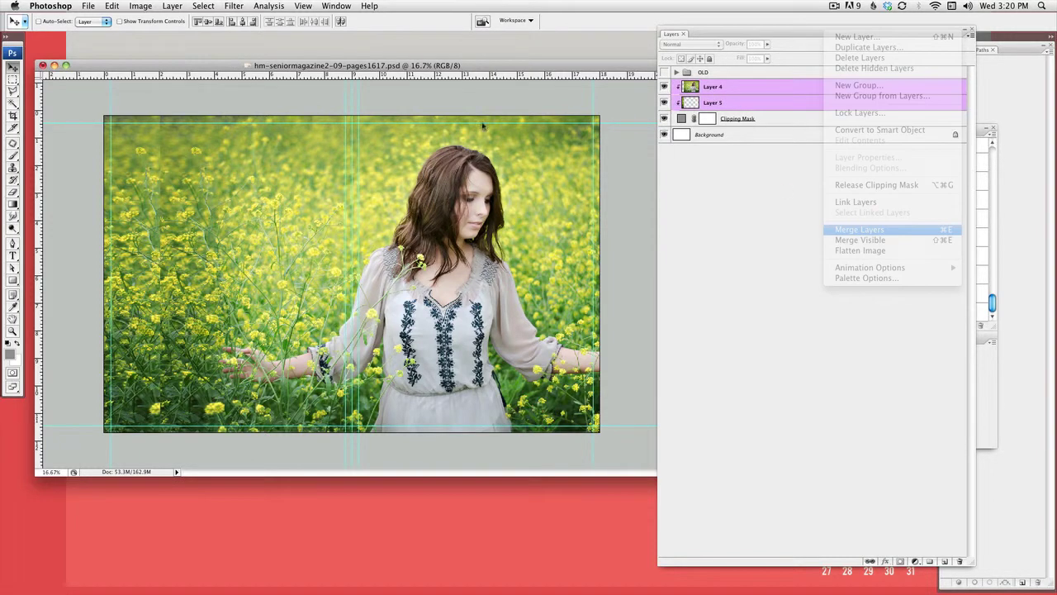
Clone-stamp yellow flowers over the lower-left dark green patch, then sample flowers in the upper left
click(13, 168)
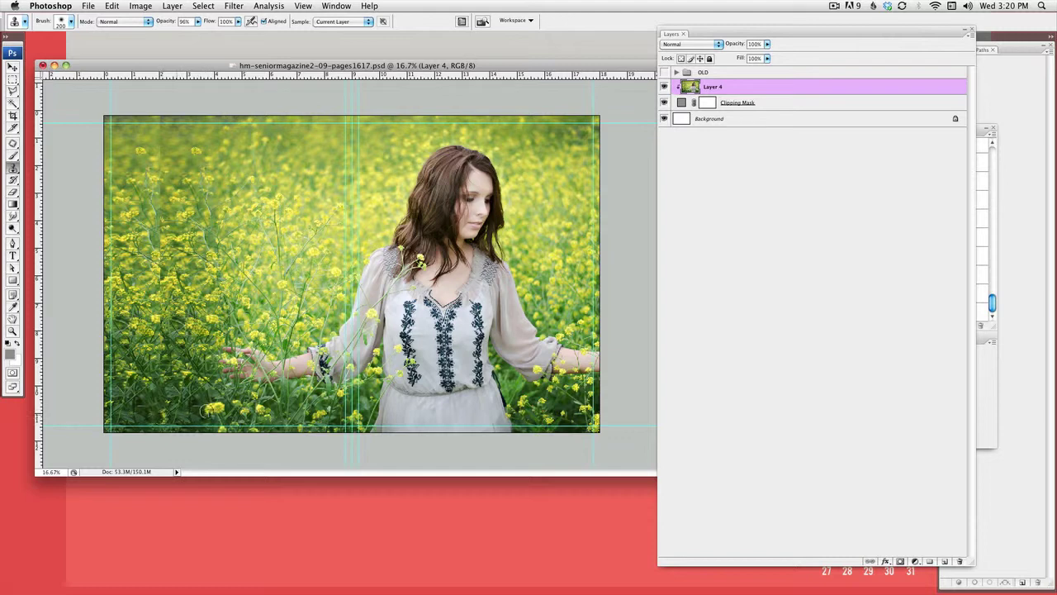
drag(175, 417, 158, 418)
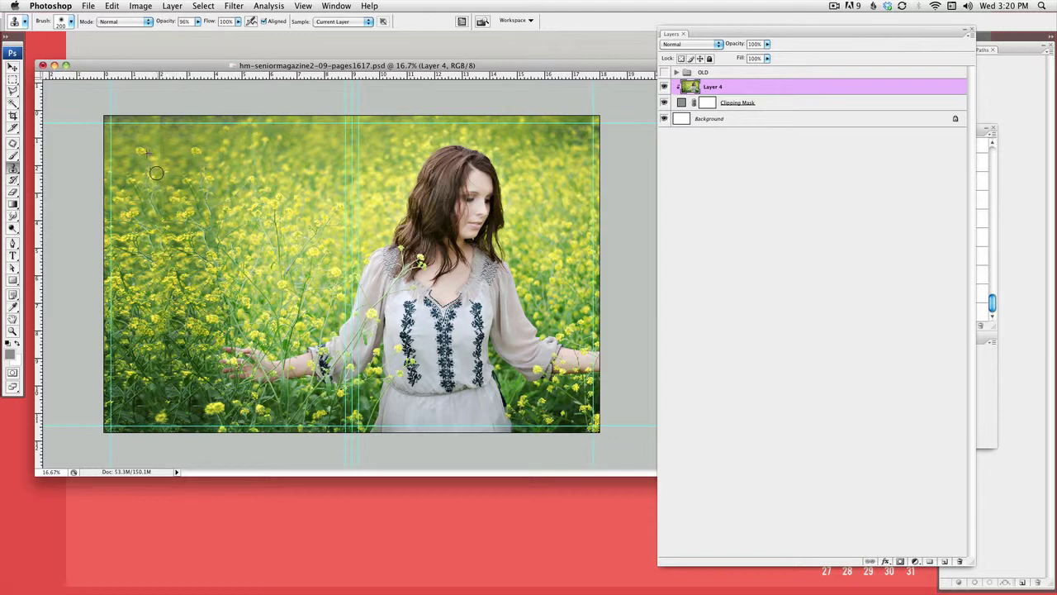
alt+click(176, 142)
Duplicate Layer 4 and apply a 7.6-pixel Gaussian Blur to the copy
drag(833, 89, 944, 561)
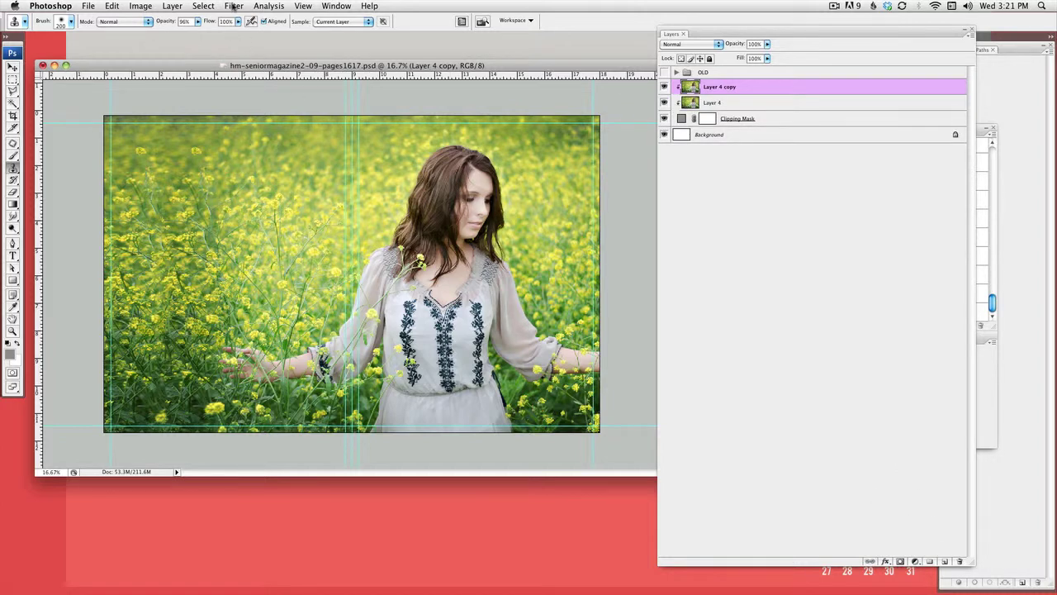
click(235, 7)
click(380, 164)
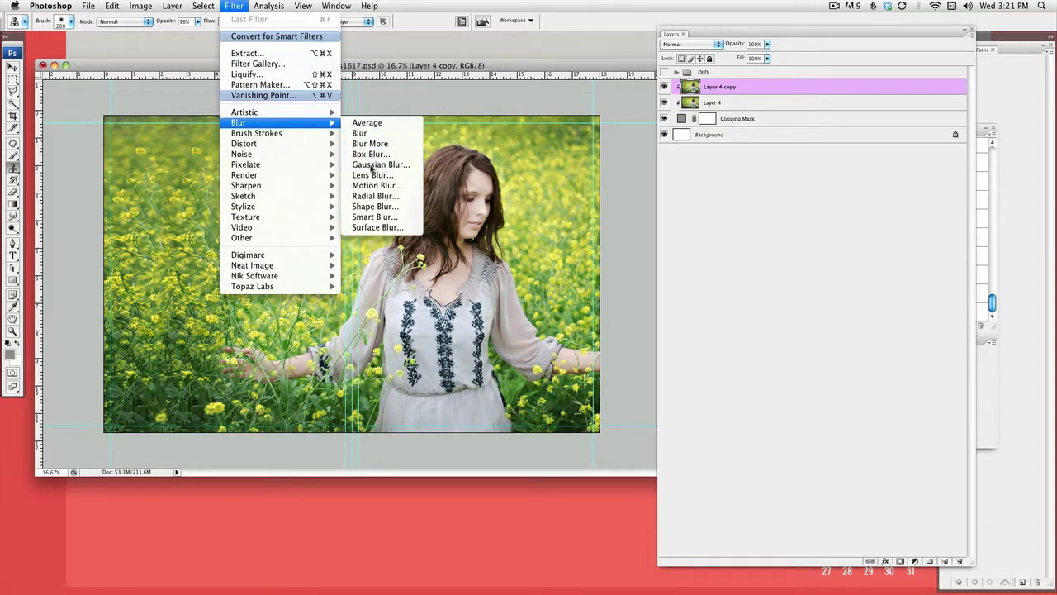
drag(606, 499, 633, 504)
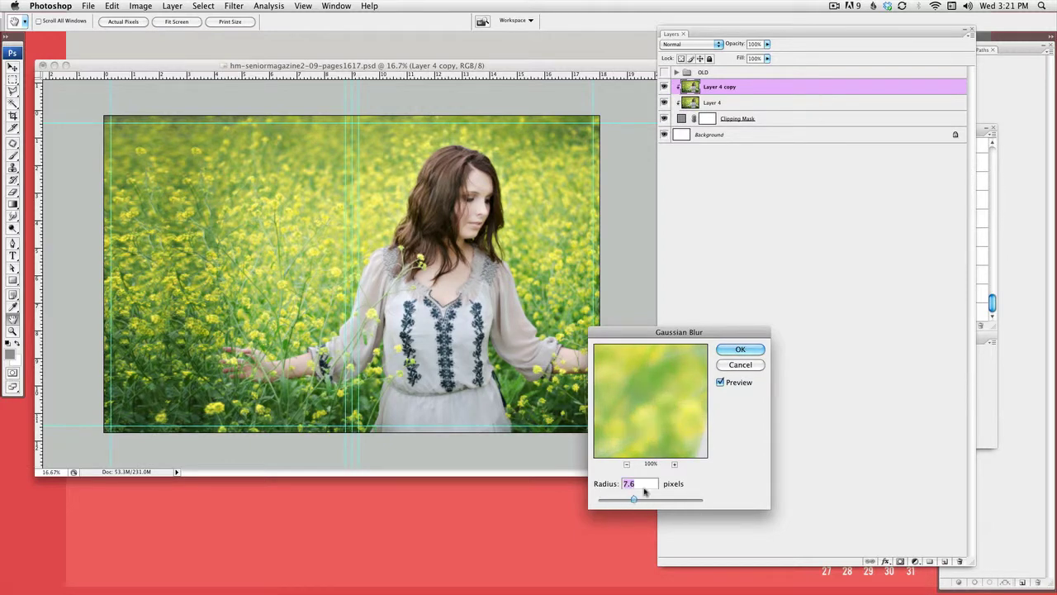
click(725, 350)
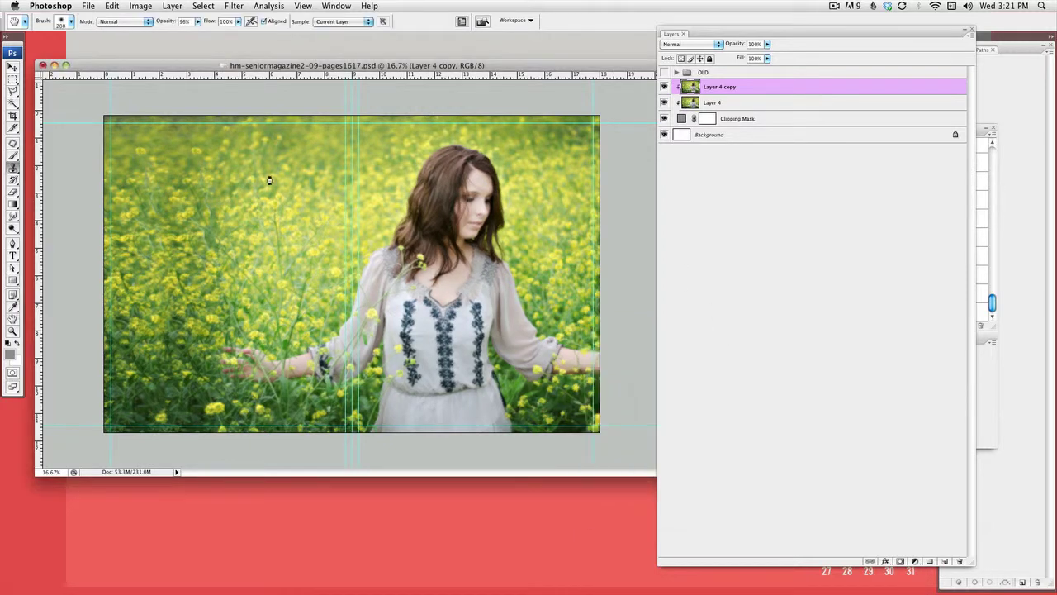
Delete a 120 px-feathered elliptical area around the girl from the blurred copy, then deselect
click(13, 144)
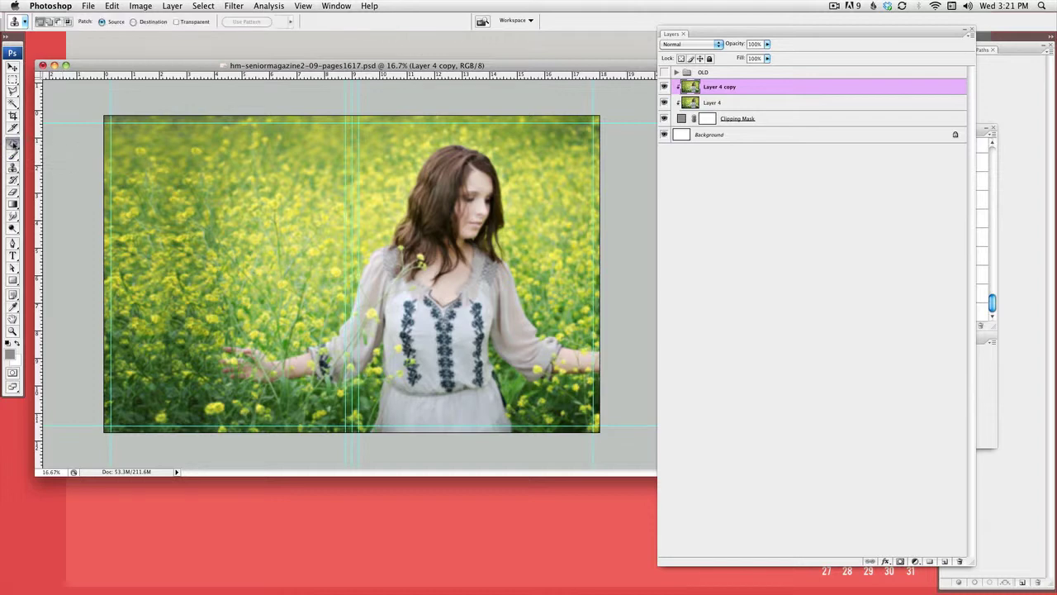
click(12, 79)
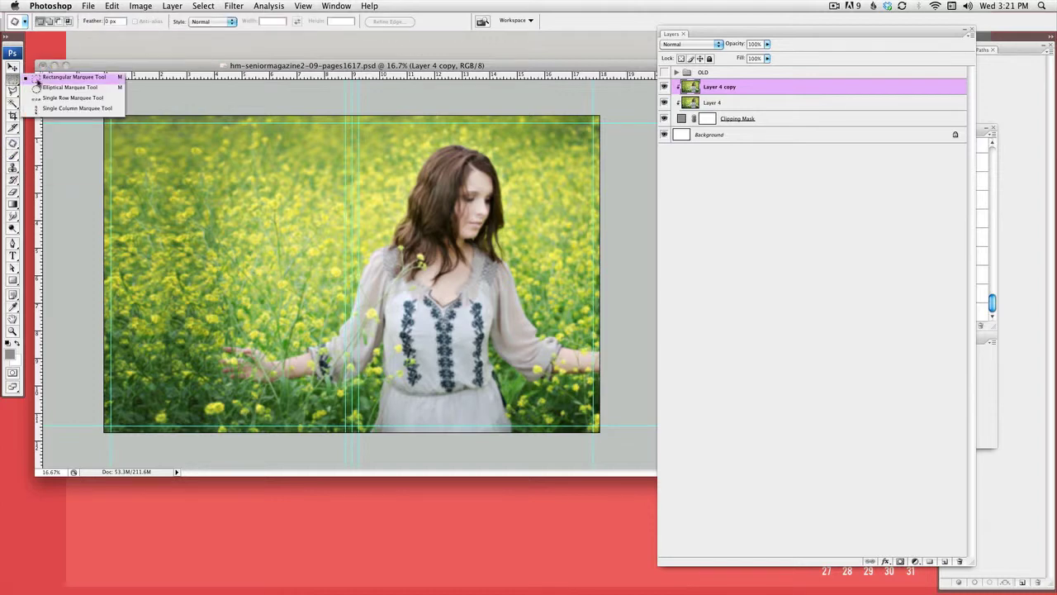
click(58, 87)
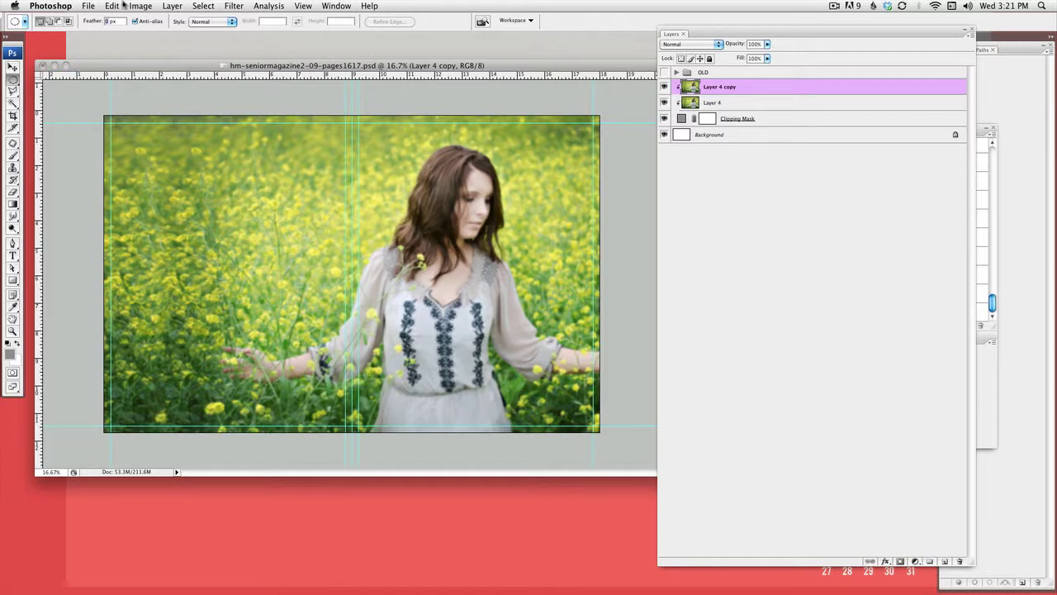
text(120)
key(Return)
drag(309, 147, 582, 417)
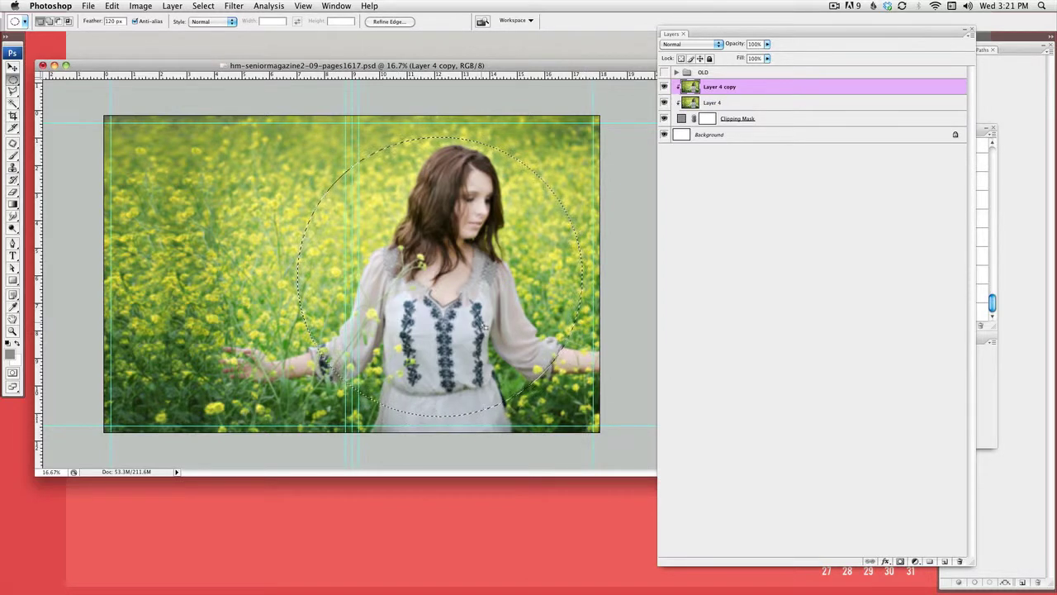
key(Delete)
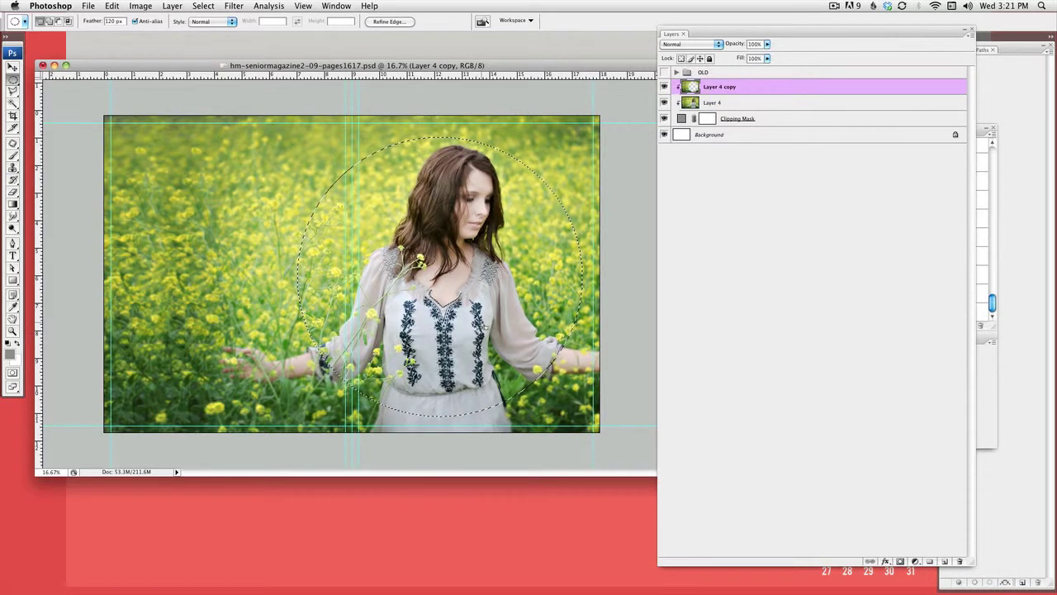
key(super+d)
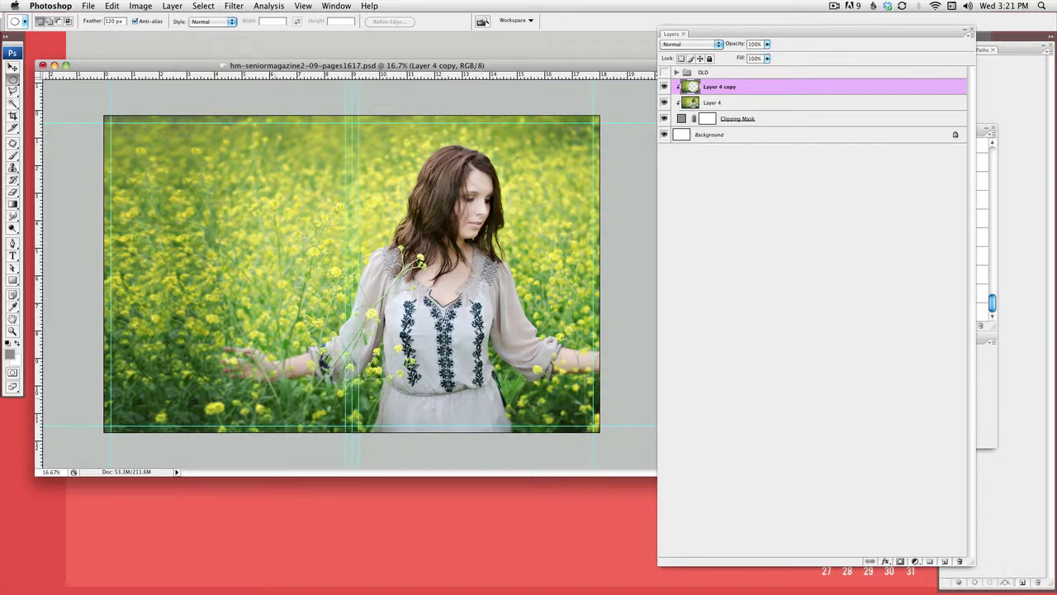